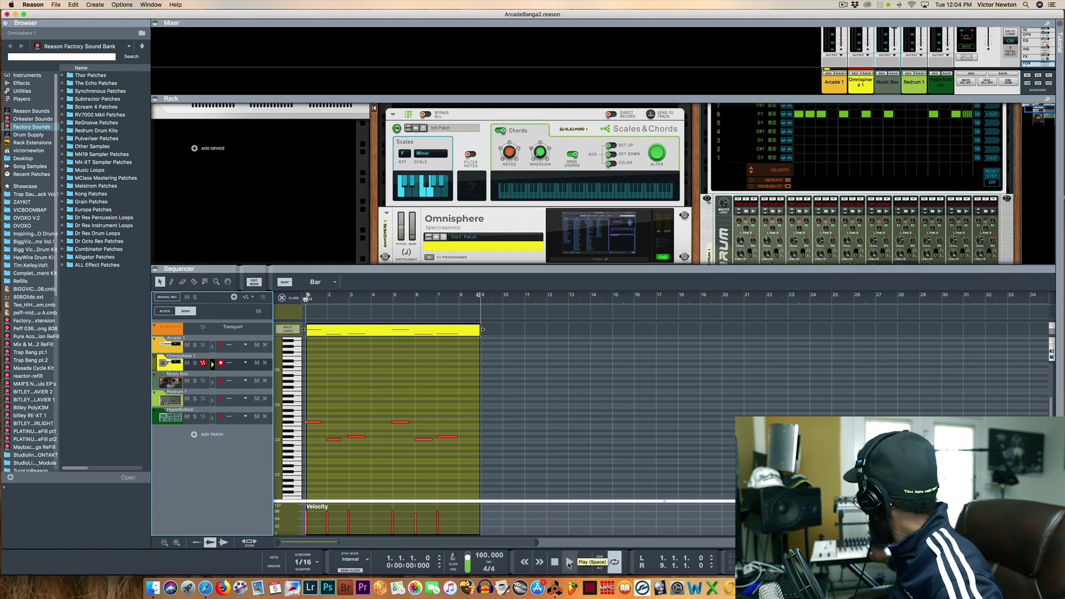
# Make the HyperBottom track ready for recording, turn on the precount and briefly play the song before returning to the start
pyautogui.click(197, 423)
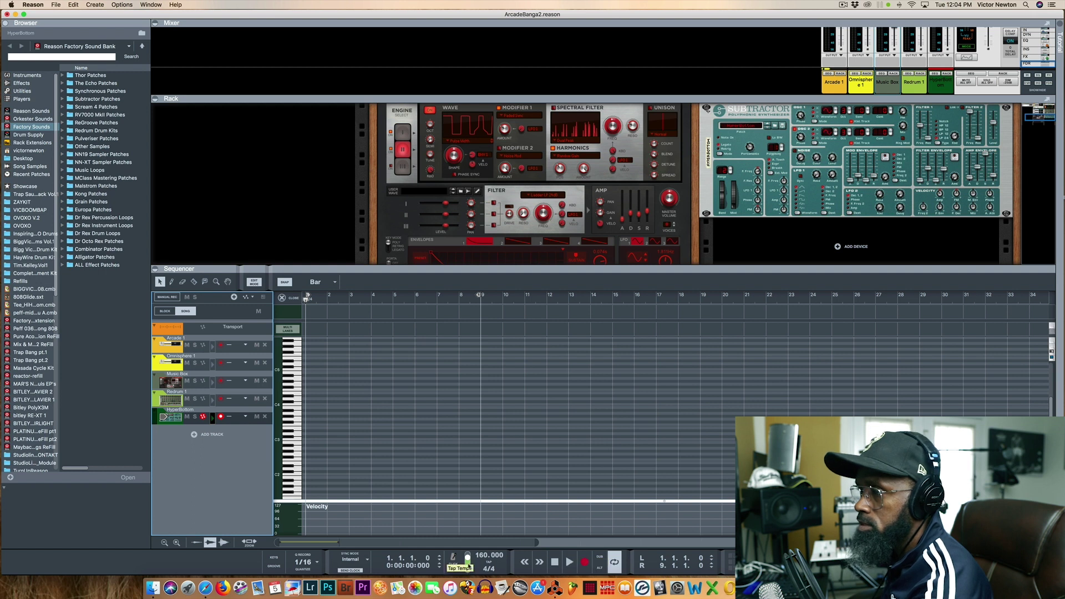
pyautogui.click(453, 570)
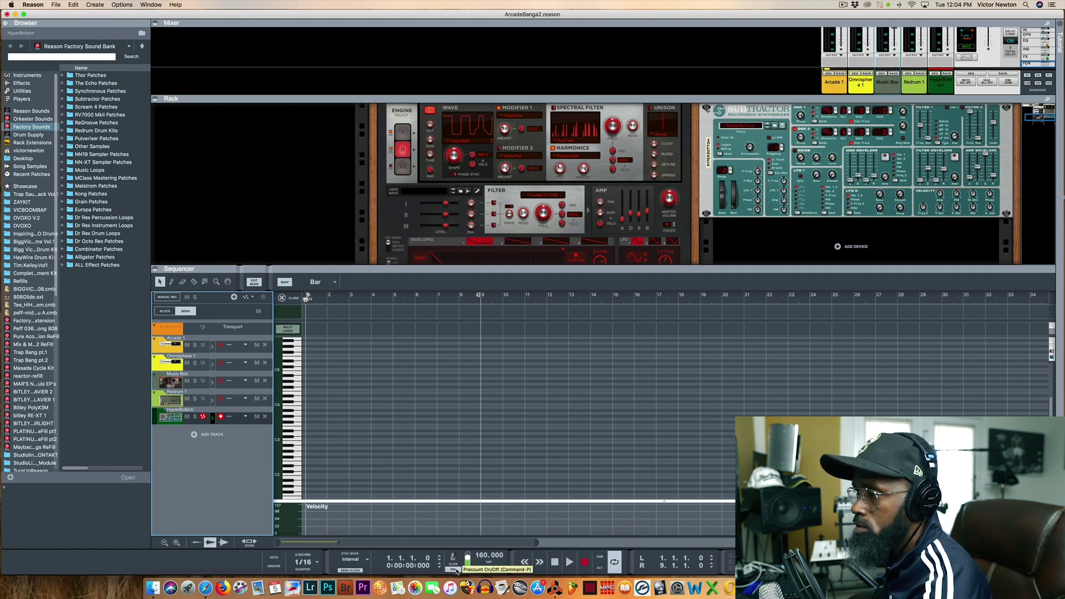
pyautogui.click(570, 563)
pyautogui.doubleClick(557, 562)
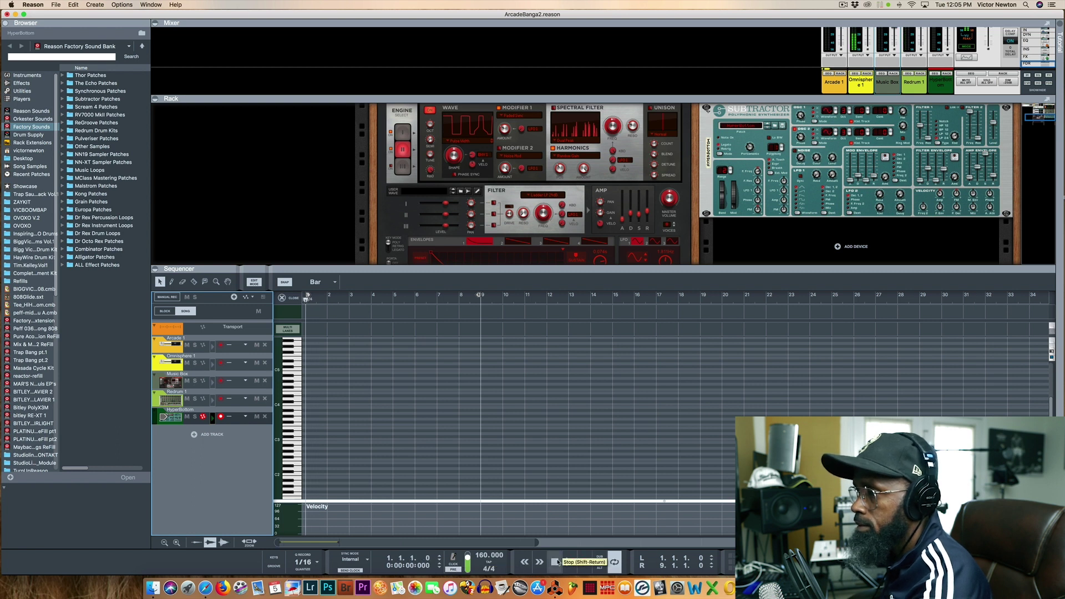
# Record an eight-bar part on the HyperBottom track from bar 1, stop playback and return to the song start
pyautogui.click(582, 562)
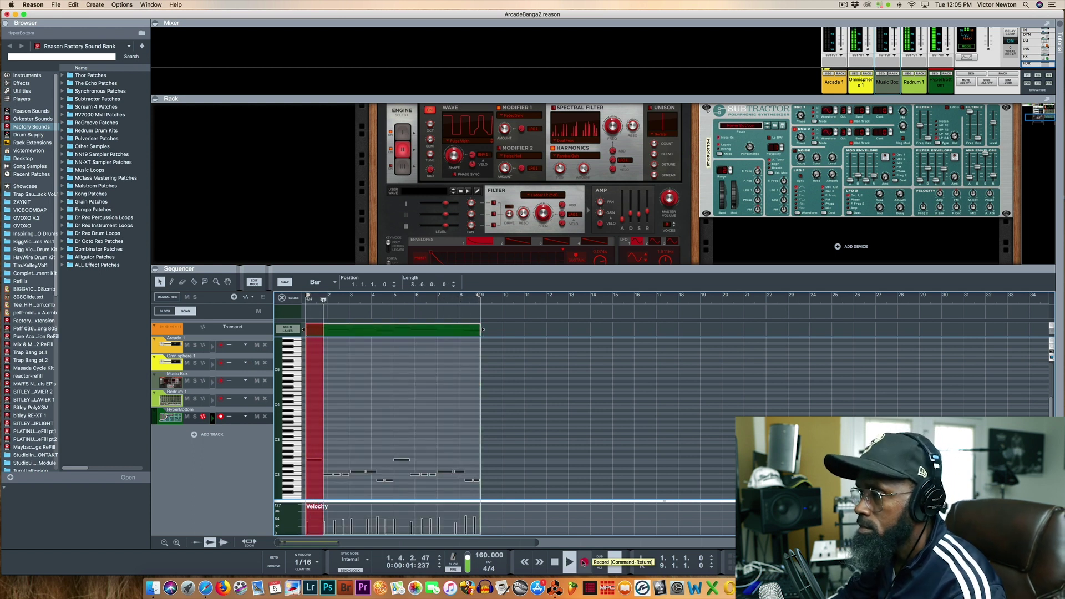
pyautogui.click(583, 562)
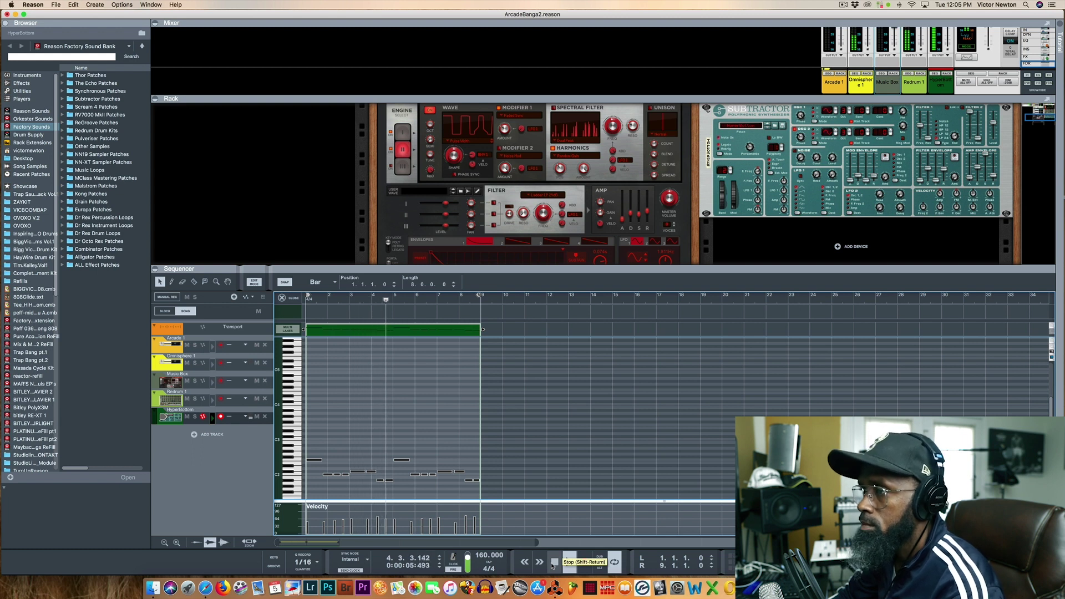
pyautogui.scroll(-3, 529, 396)
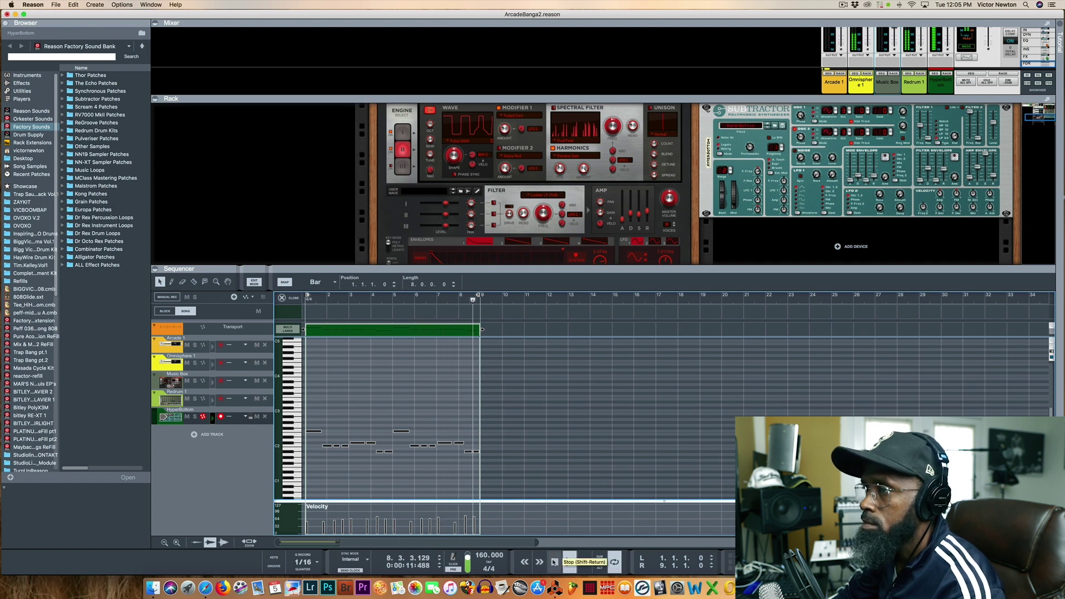
pyautogui.click(554, 561)
pyautogui.click(553, 561)
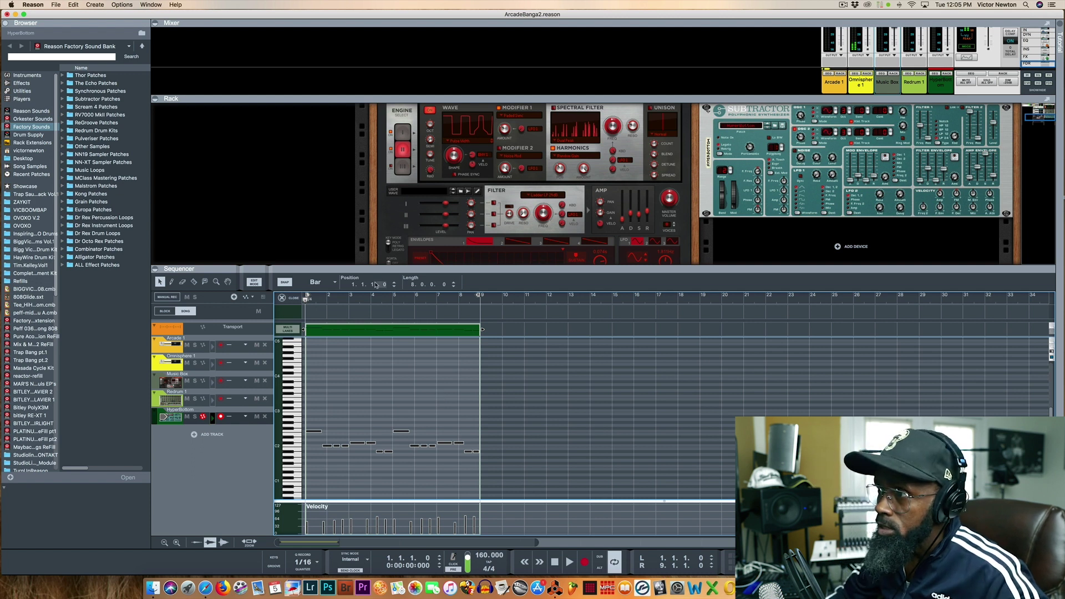
# Enlarge the sequencer area and leave the note editor to show the clips of all tracks
pyautogui.moveTo(364, 267); pyautogui.dragTo(368, 182)
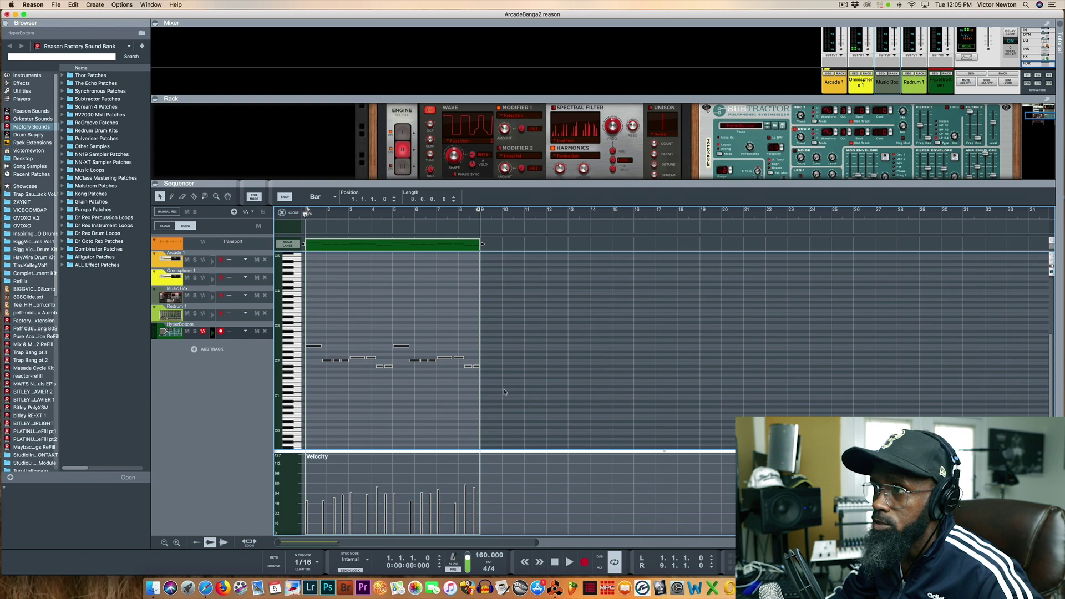
pyautogui.scroll(5, 504, 392)
pyautogui.click(282, 213)
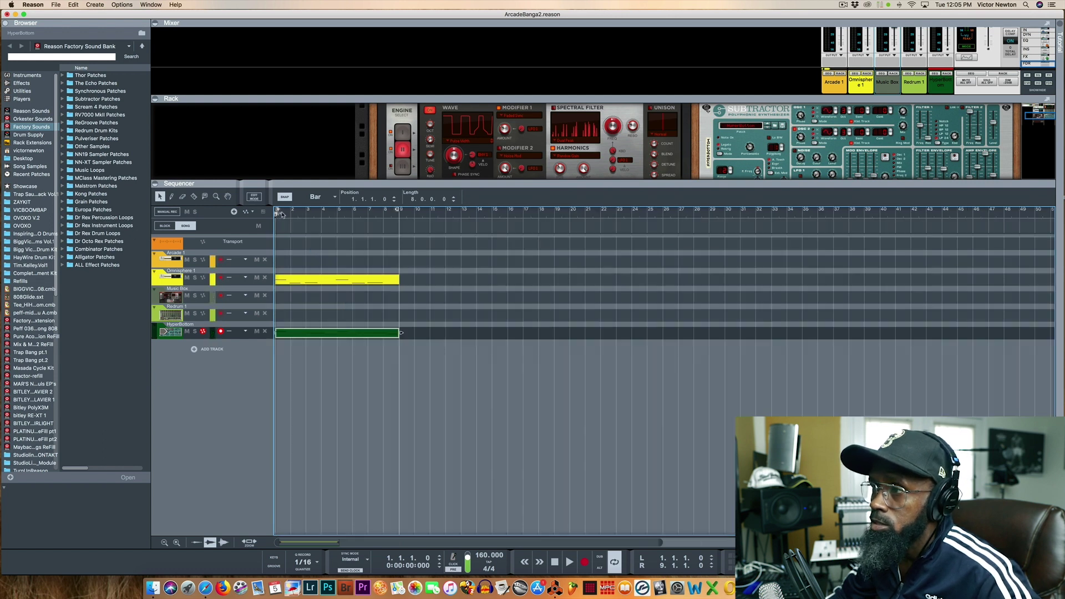
# Duplicate the eight-bar Omnisphere and HyperBottom clips so they repeat from bar 9, and move the right locator to bar 17
pyautogui.moveTo(408, 255); pyautogui.dragTo(309, 349)
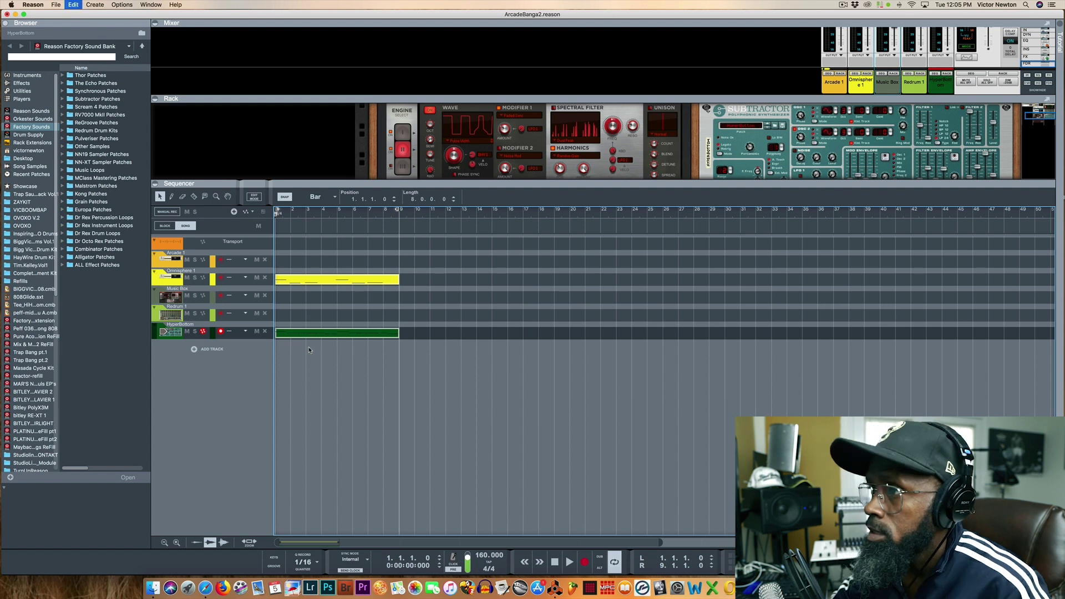
pyautogui.press('super+d')
pyautogui.click(452, 304)
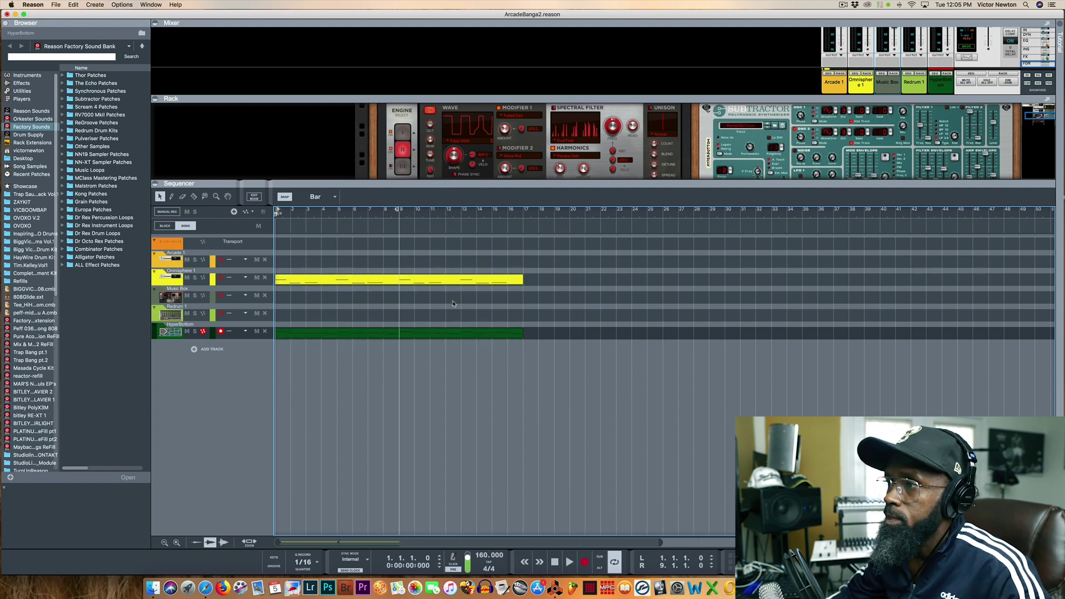
pyautogui.moveTo(399, 208); pyautogui.dragTo(522, 208)
# Delete the duplicated HyperBottom clip at bar 9 and play the arrangement from the start to hear it
pyautogui.click(453, 334)
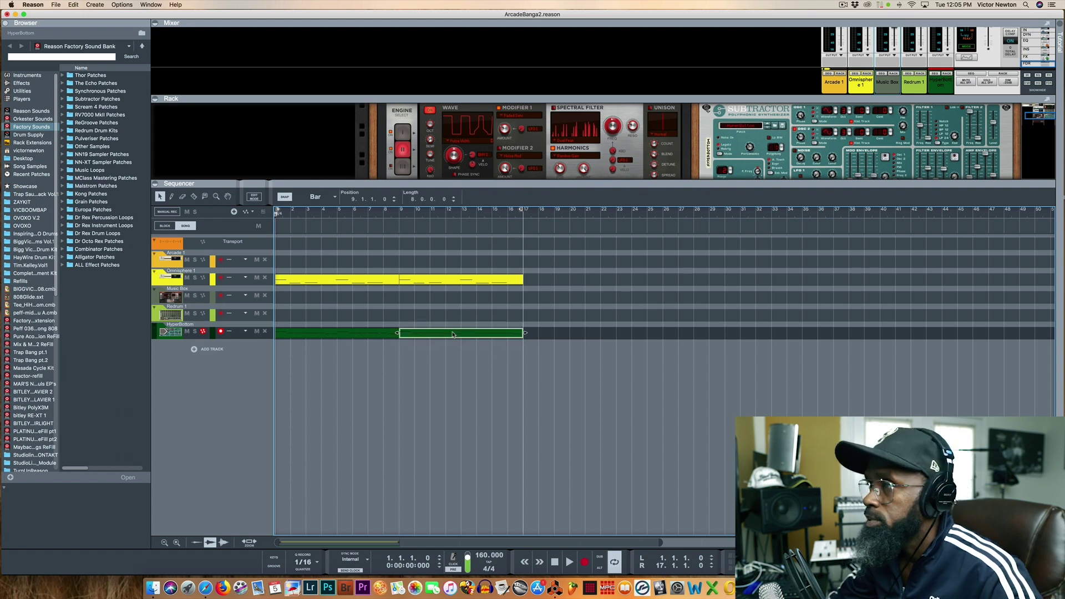
pyautogui.press('Delete')
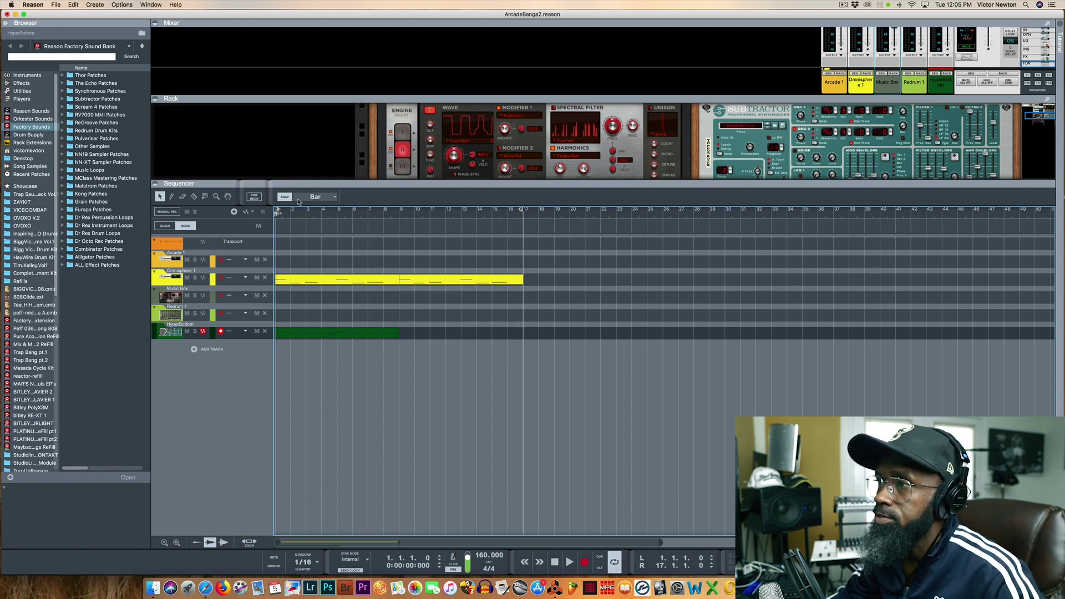
pyautogui.hscroll(-1, 273, 220)
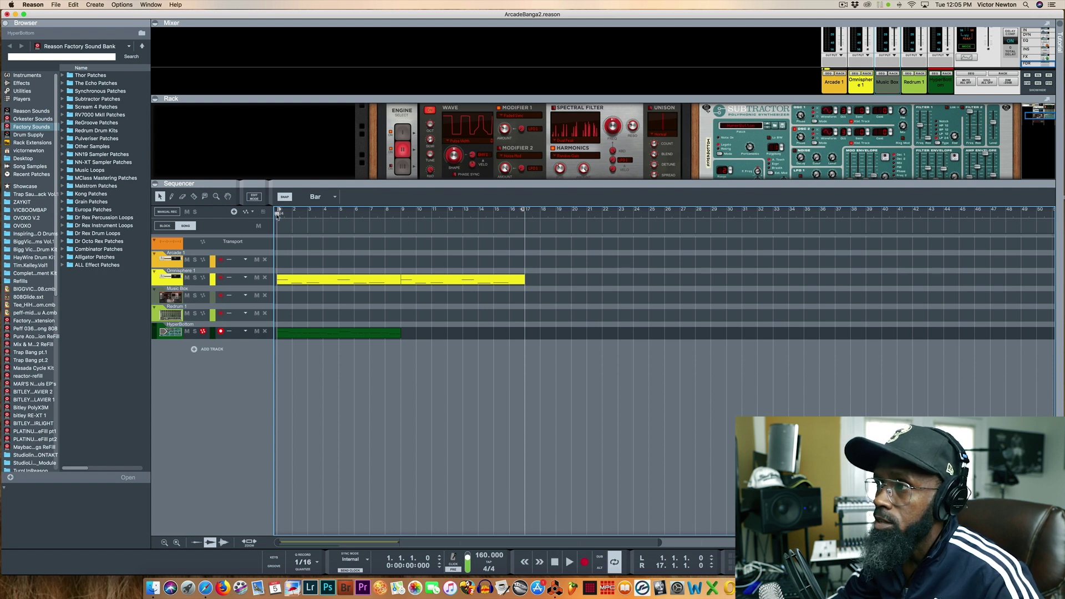
pyautogui.click(568, 567)
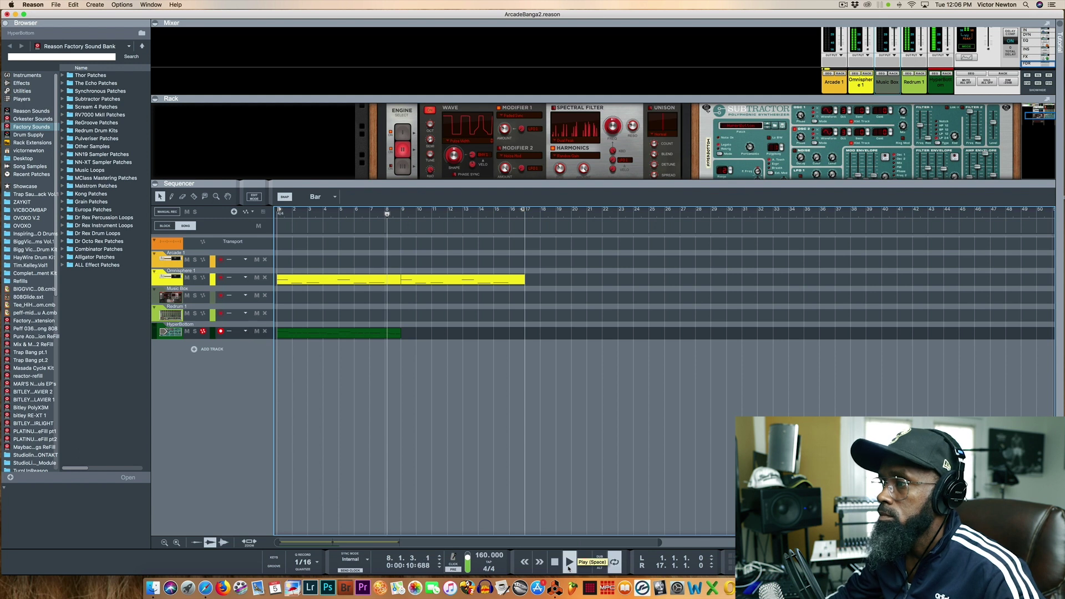
pyautogui.click(553, 562)
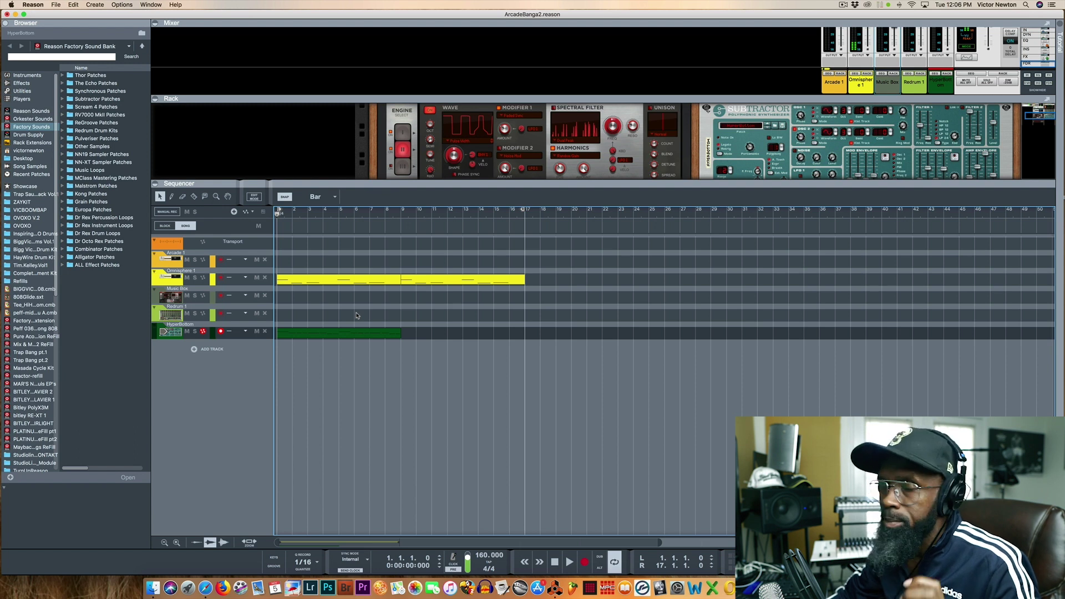
# Set the left locator and playhead to bar 9 and record a new HyperBottom part from there to bar 17
pyautogui.click(401, 212)
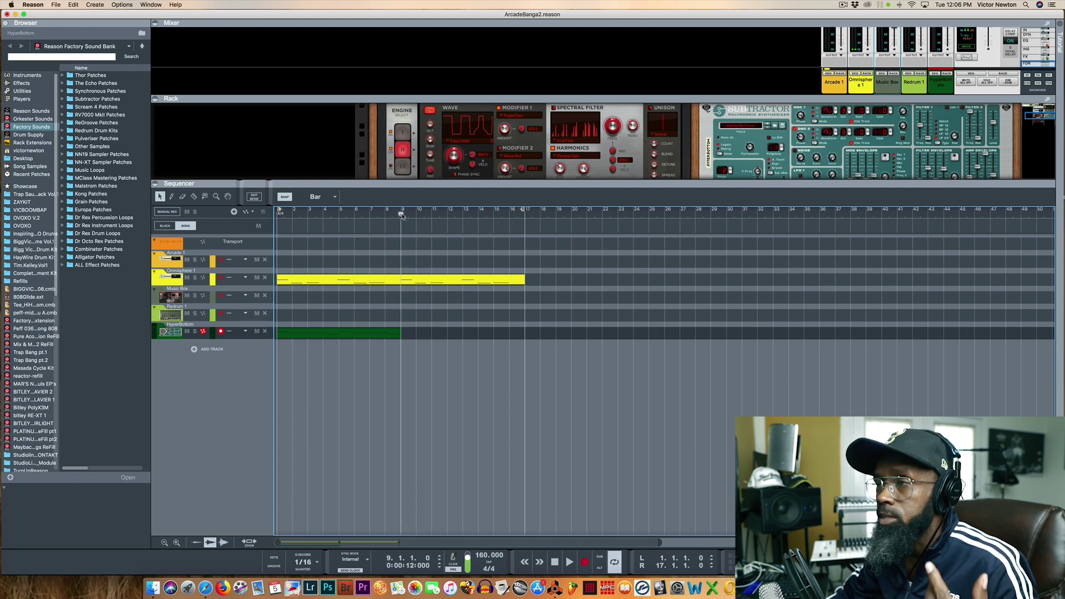
pyautogui.moveTo(279, 210); pyautogui.dragTo(402, 225)
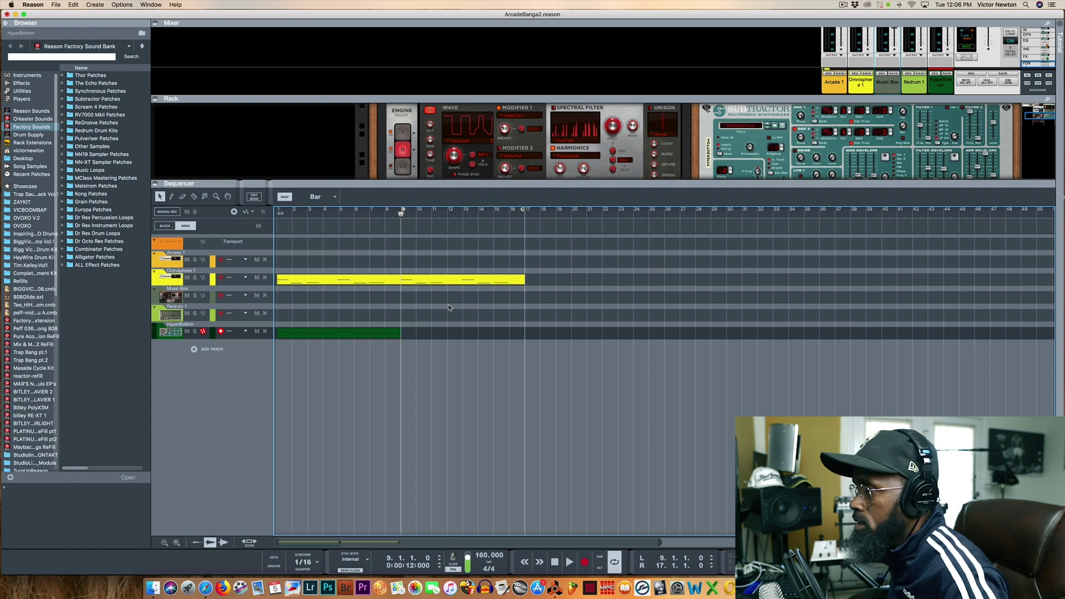
pyautogui.click(583, 564)
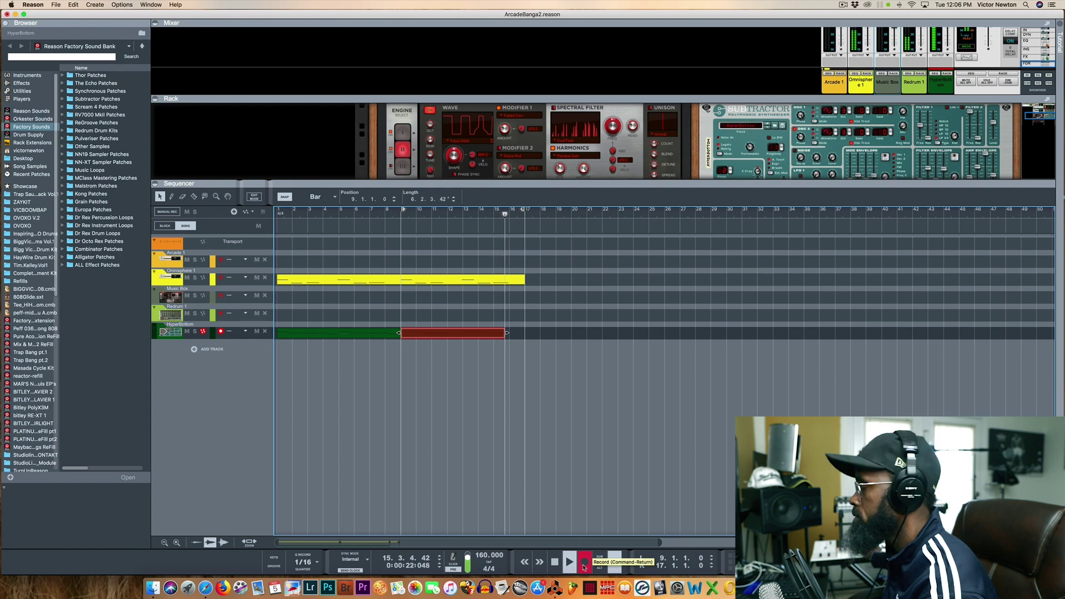
pyautogui.click(583, 566)
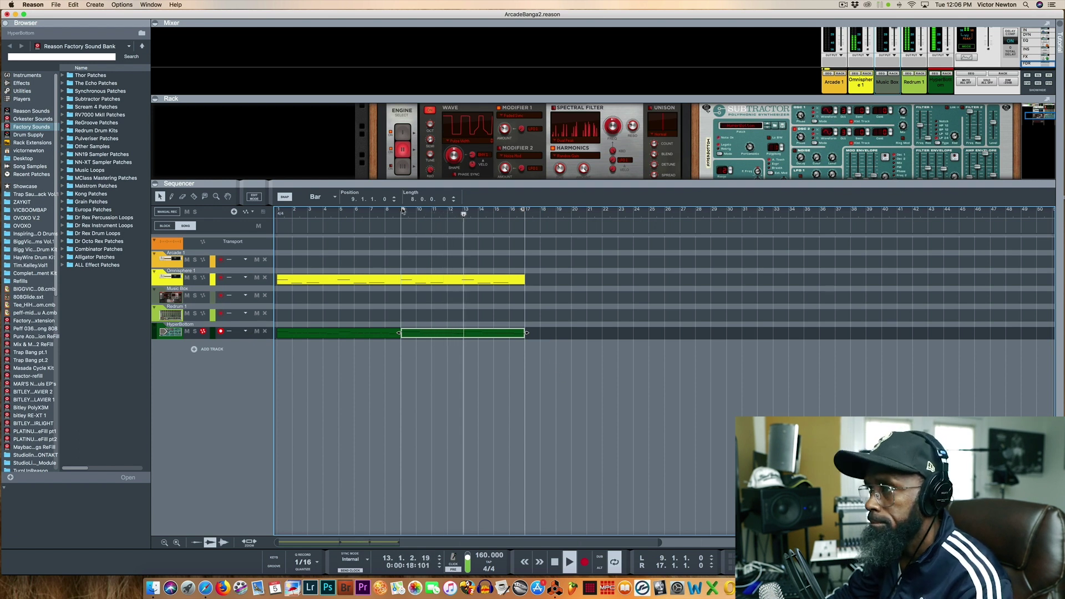
pyautogui.click(557, 562)
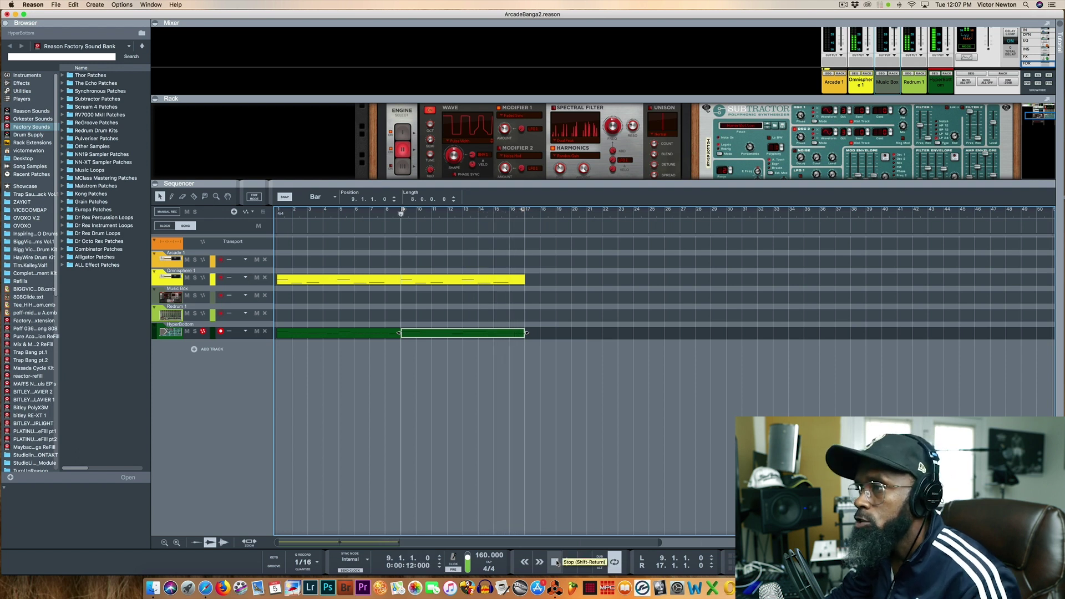
pyautogui.click(557, 562)
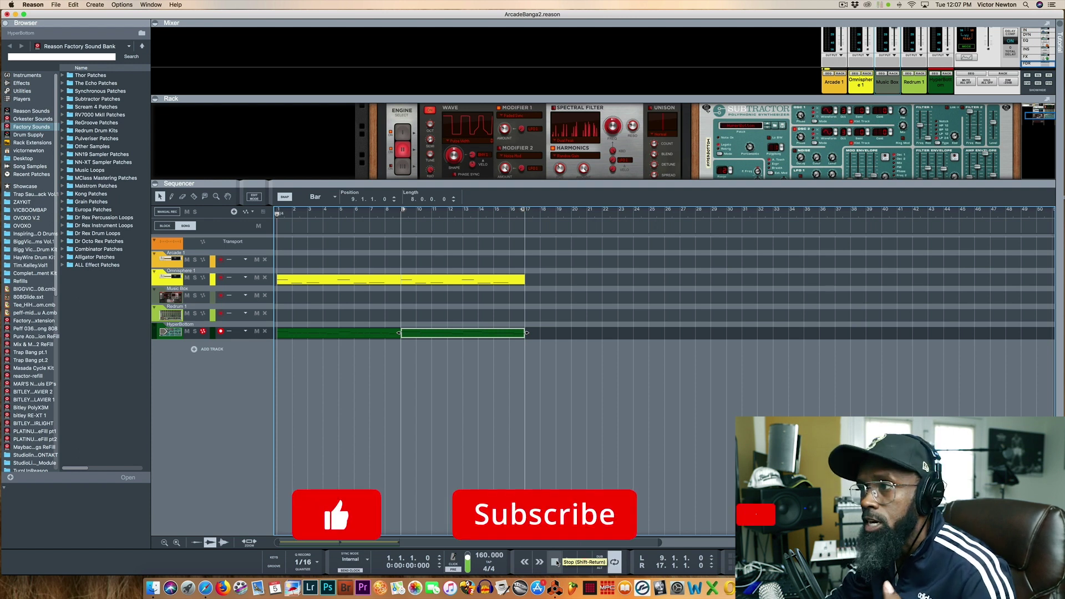
# Select the second Omnisphere clip, then move the left locator back to bar 1 and play the arrangement through
pyautogui.click(433, 279)
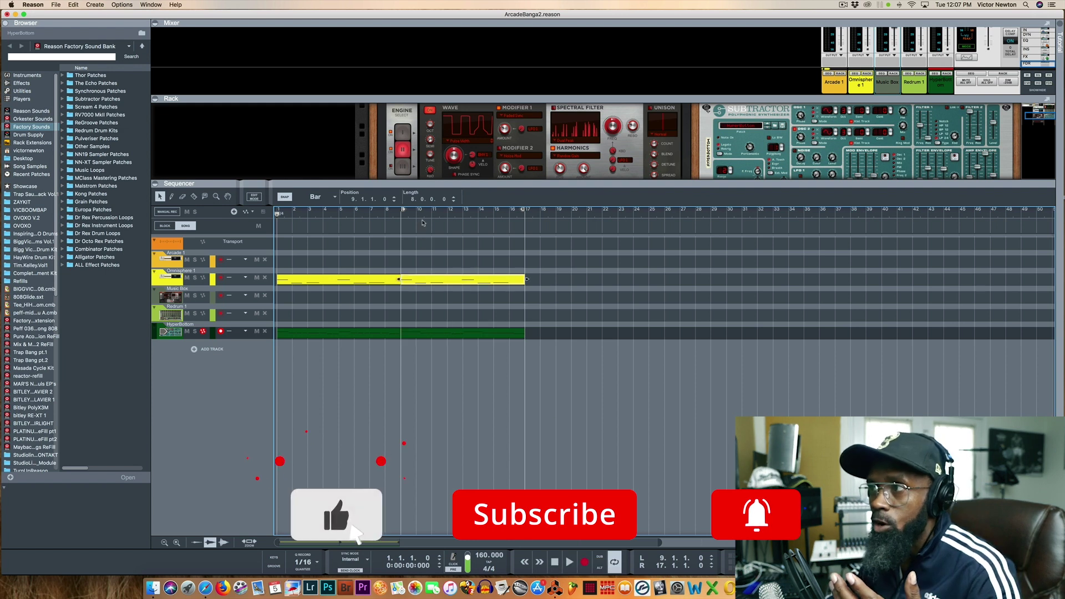
pyautogui.moveTo(403, 211); pyautogui.dragTo(278, 216)
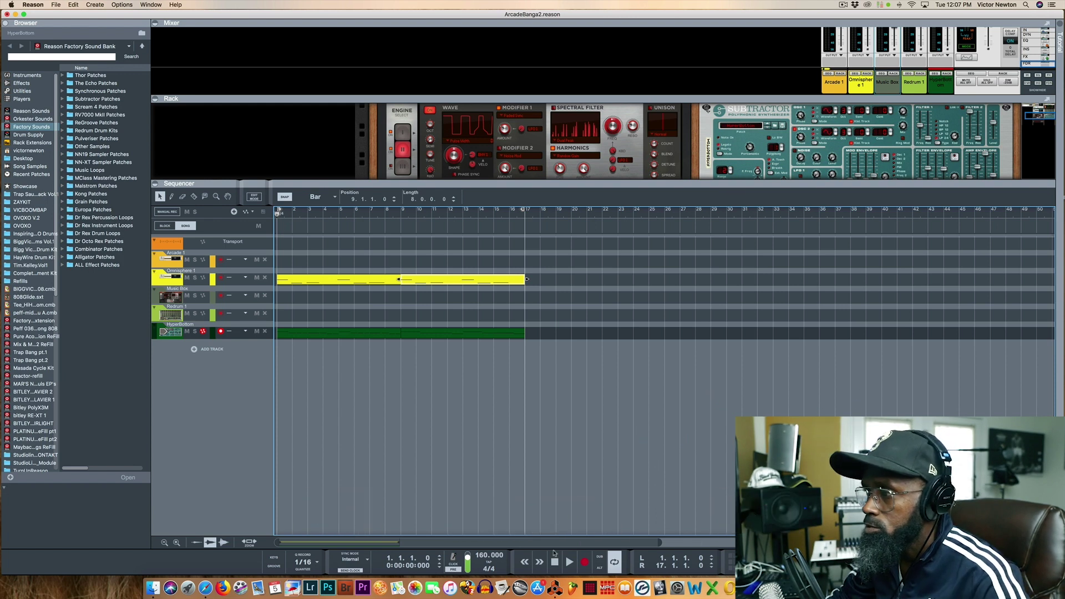
pyautogui.click(569, 561)
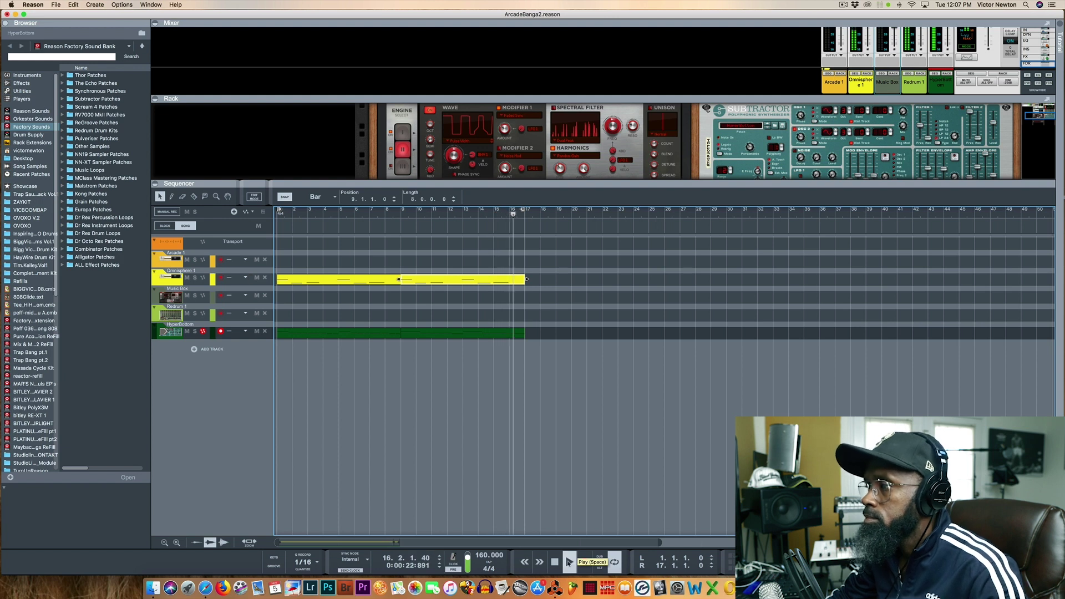
pyautogui.doubleClick(556, 564)
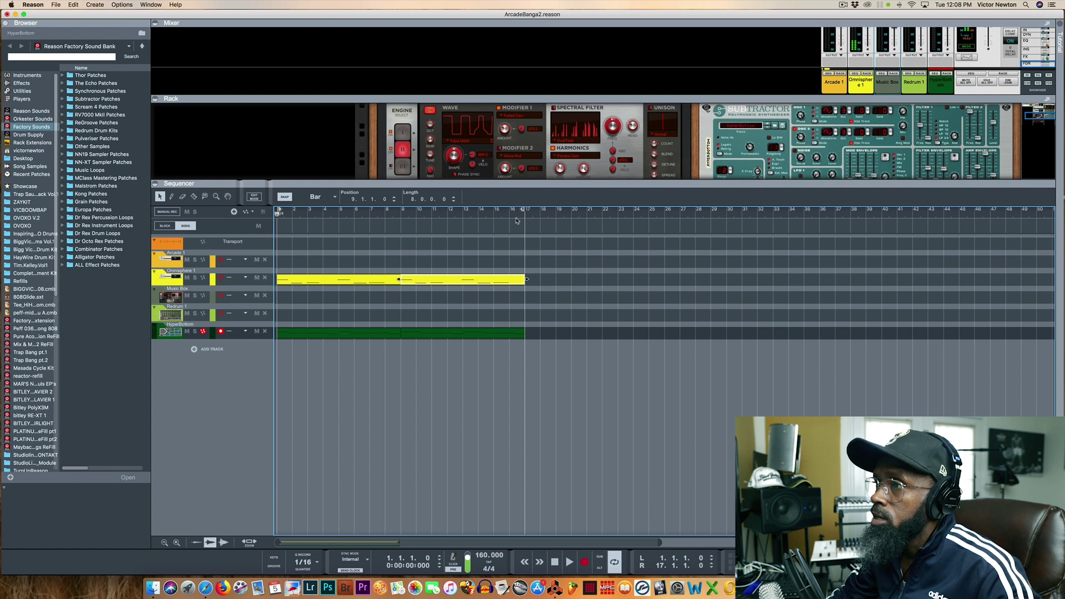
# Duplicate the Omnisphere and HyperBottom clips from bar 9 to bar 17, and delete the HyperBottom copy
pyautogui.click(469, 334)
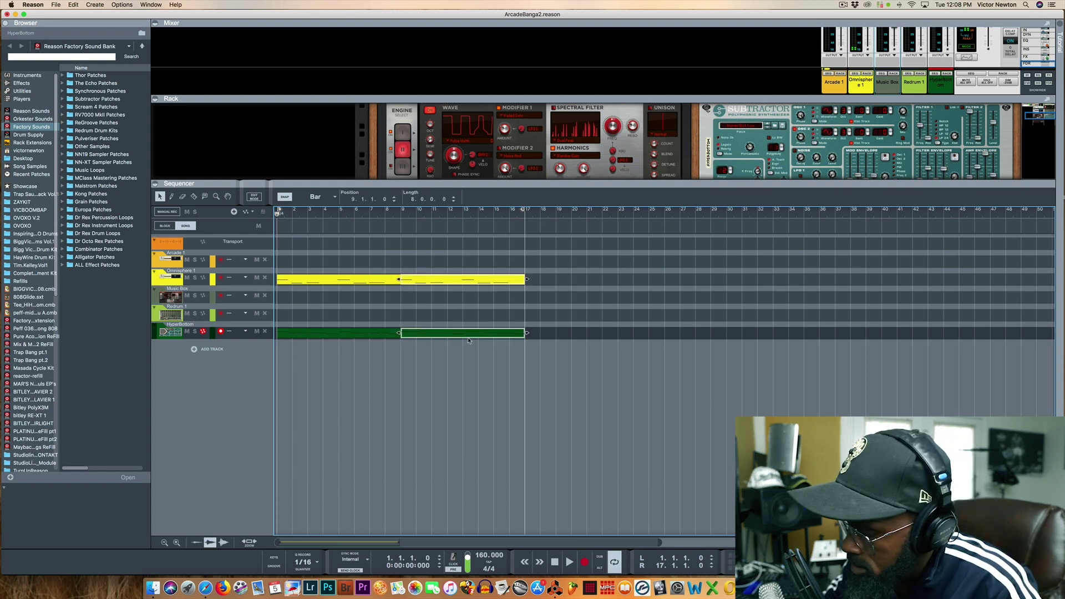
pyautogui.press('super+d')
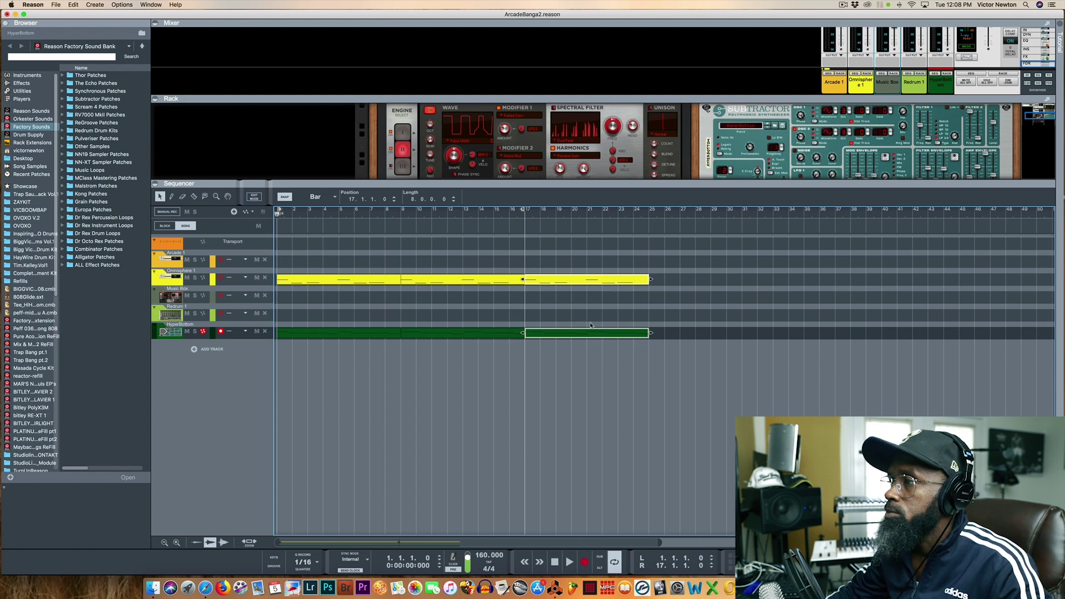
pyautogui.press('Delete')
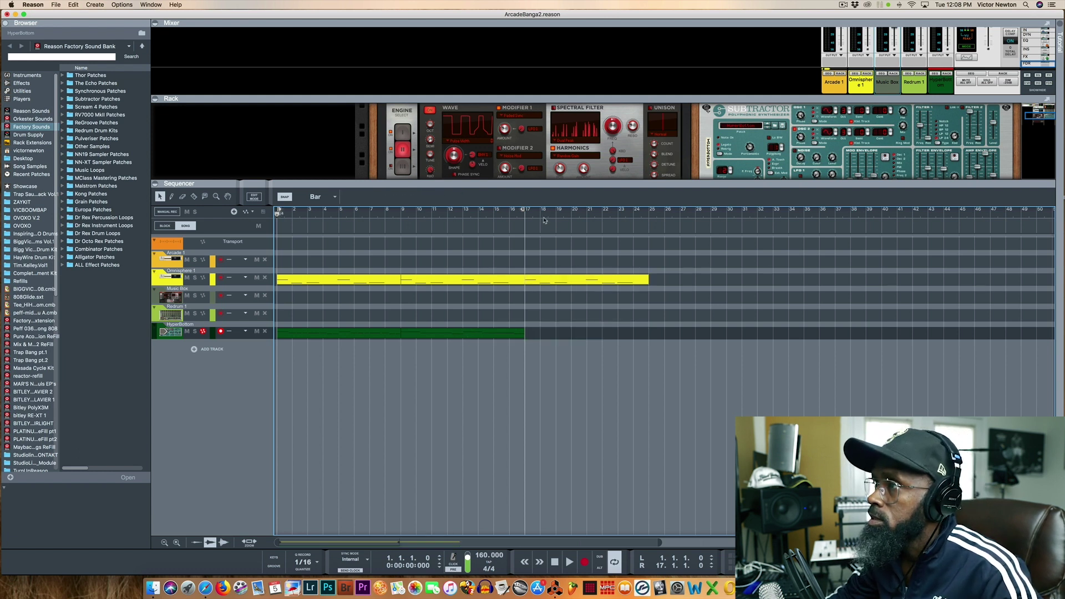
# Set the loop locators to bars 17 and 25 and record an eight-bar HyperBottom part between them
pyautogui.moveTo(523, 212); pyautogui.dragTo(647, 211)
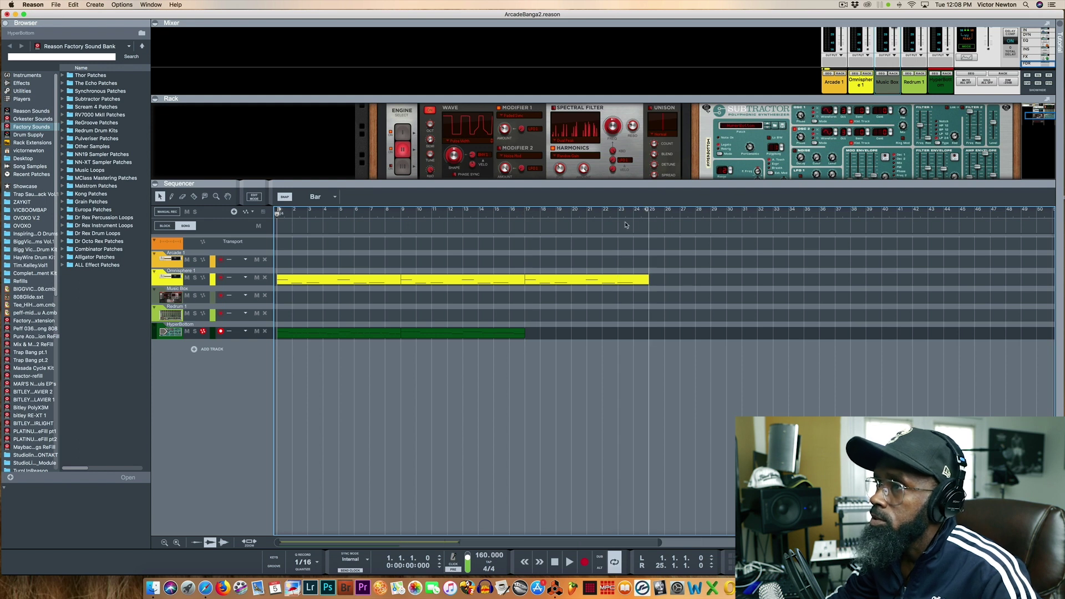
pyautogui.moveTo(279, 212); pyautogui.dragTo(525, 211)
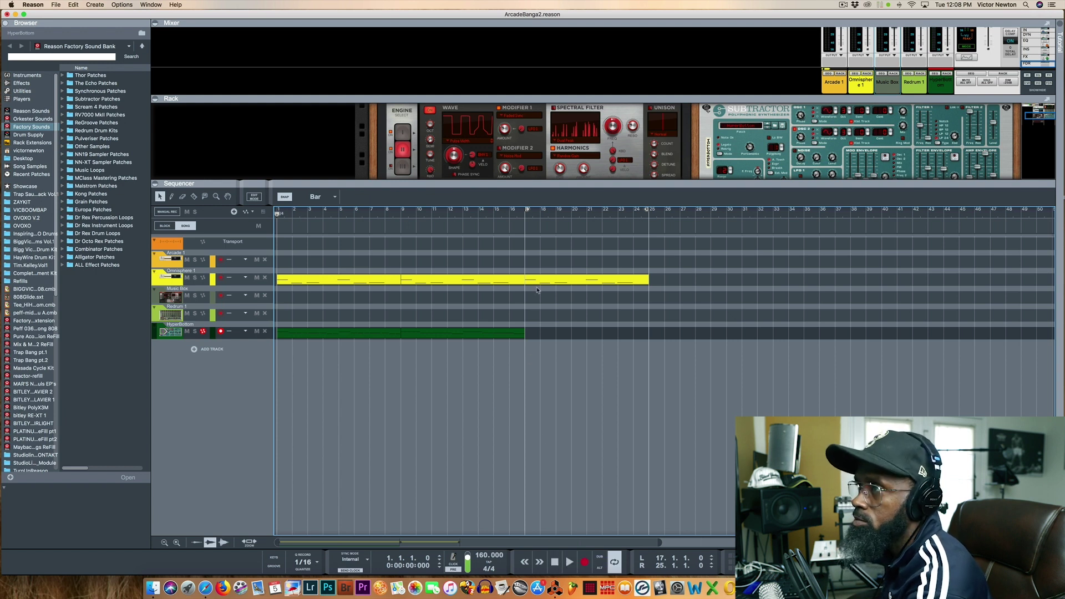
pyautogui.click(525, 215)
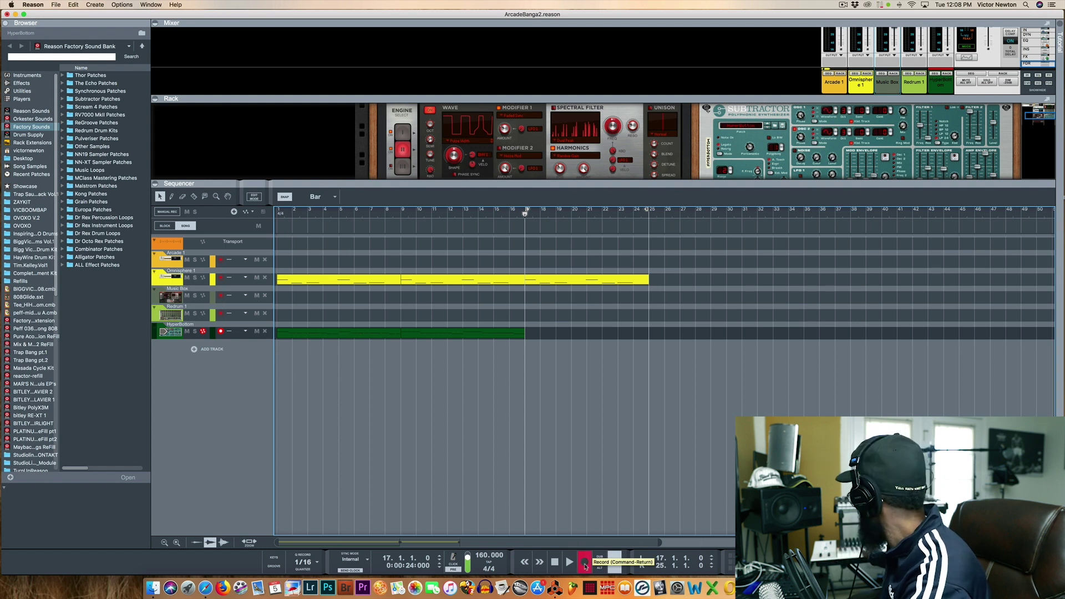
pyautogui.click(585, 565)
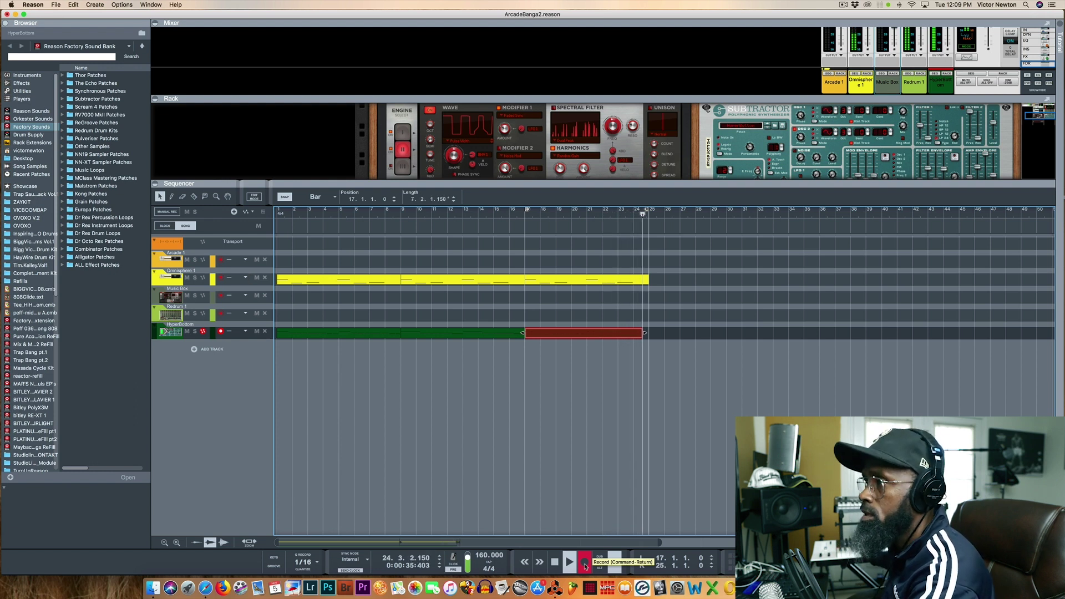
pyautogui.click(585, 564)
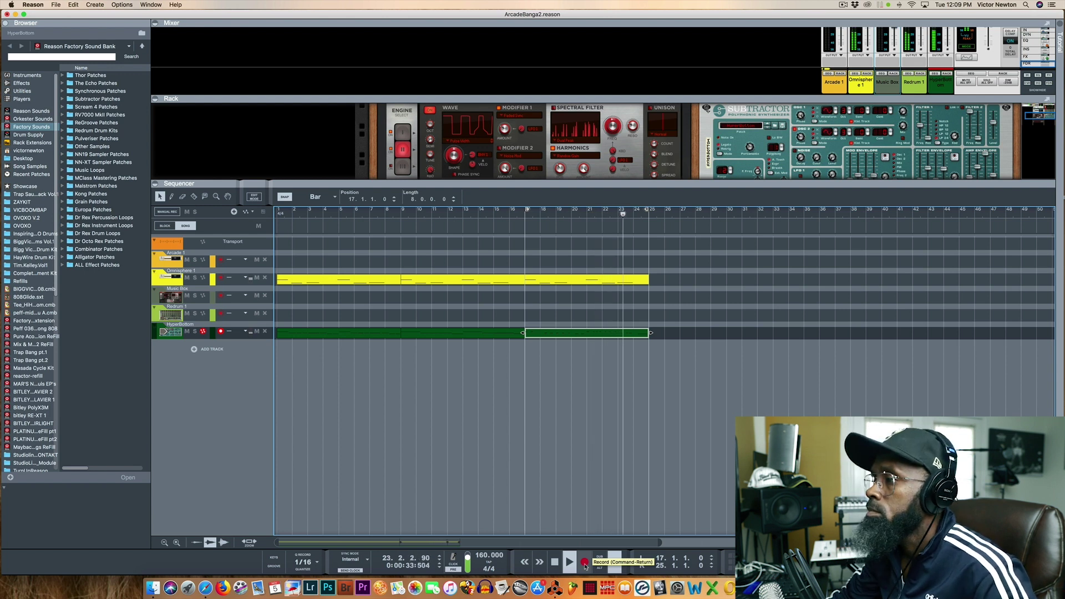
pyautogui.click(554, 561)
pyautogui.click(554, 562)
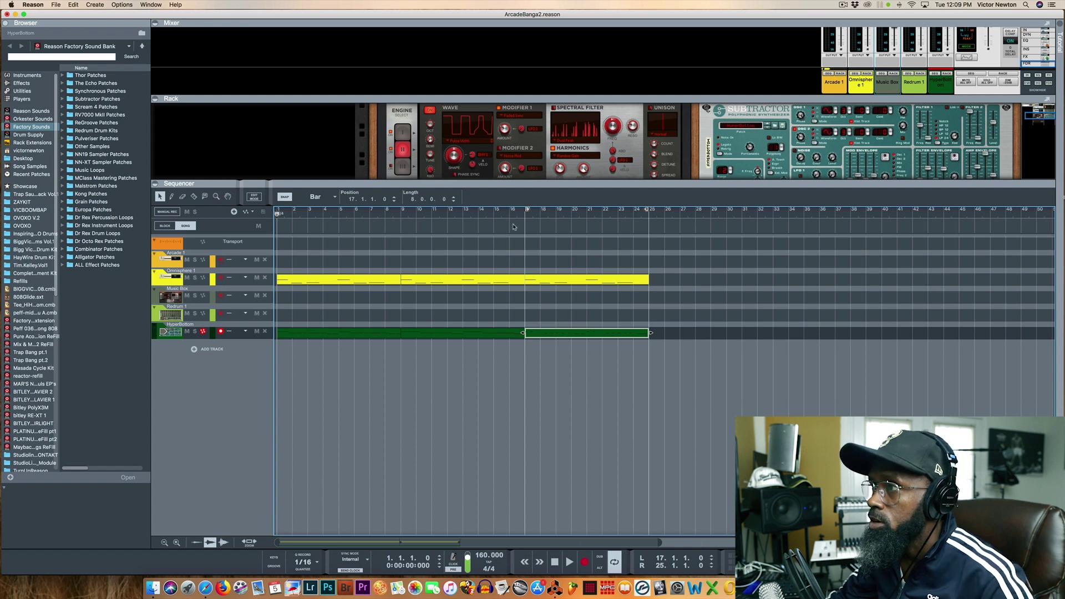
# Move the left locator back to bar 1 and play the arrangement through, stopping with the playhead returned to the start
pyautogui.moveTo(527, 211); pyautogui.dragTo(248, 210)
pyautogui.press('space')
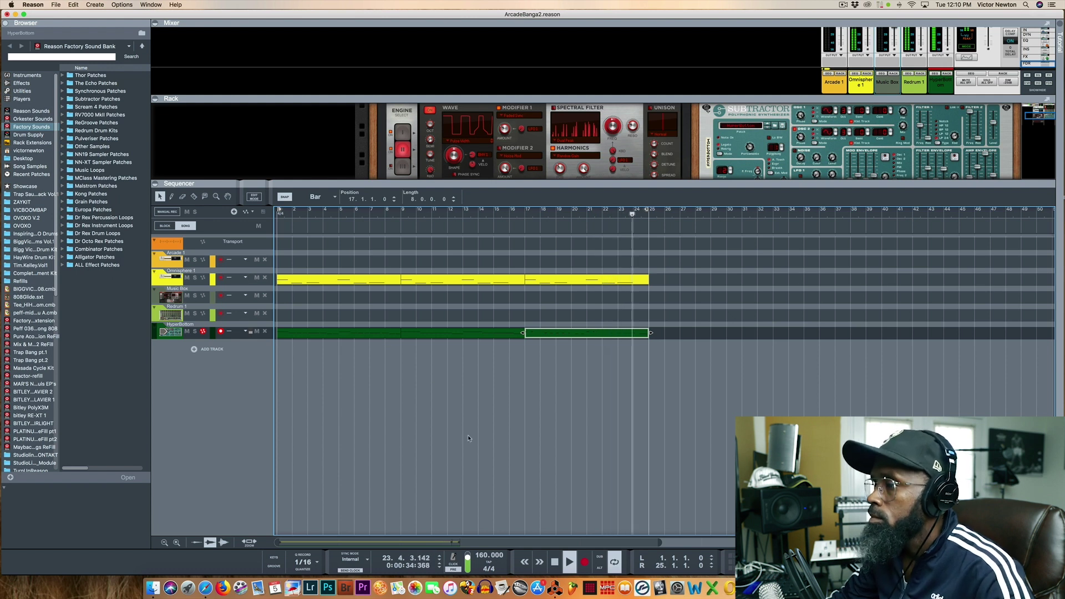
pyautogui.click(554, 562)
pyautogui.click(554, 562)
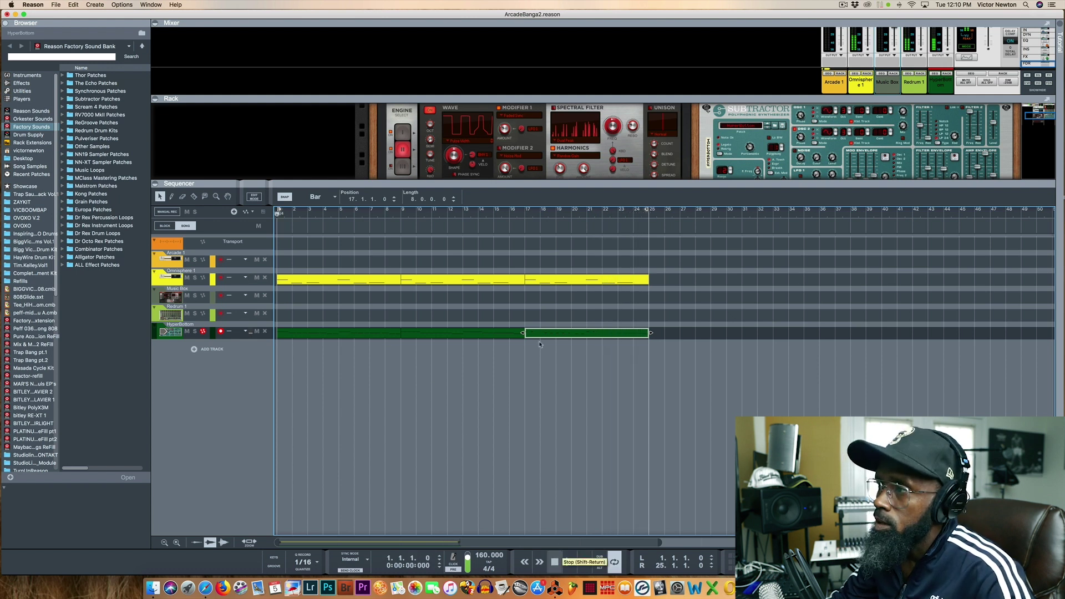
# Duplicate the Omnisphere and HyperBottom clips from bar 17 to bar 25, and extend the right locator to bar 33
pyautogui.moveTo(533, 256); pyautogui.dragTo(609, 340)
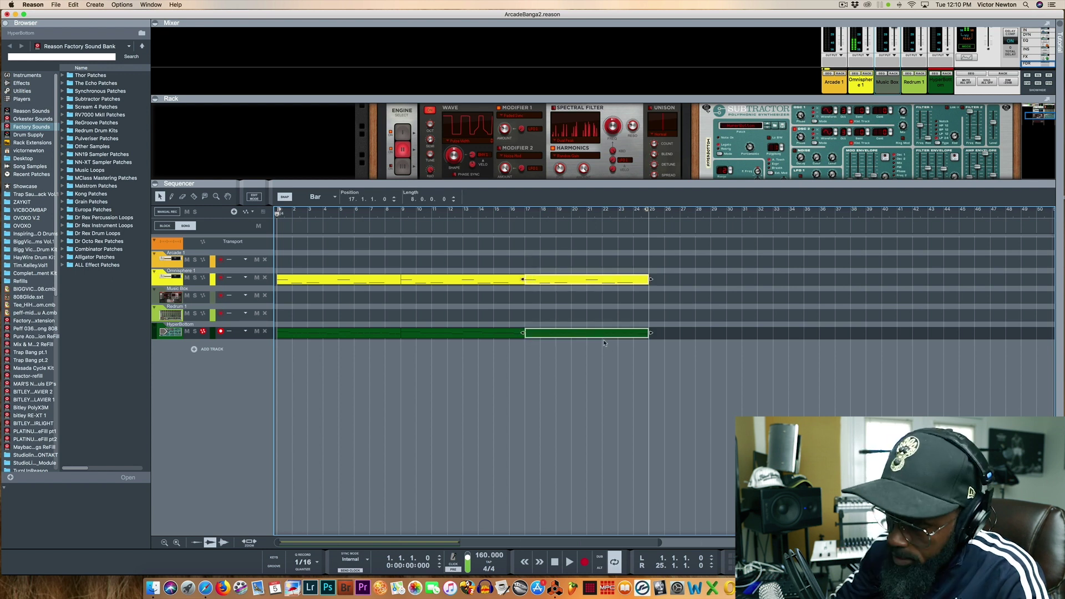
pyautogui.press('super+d')
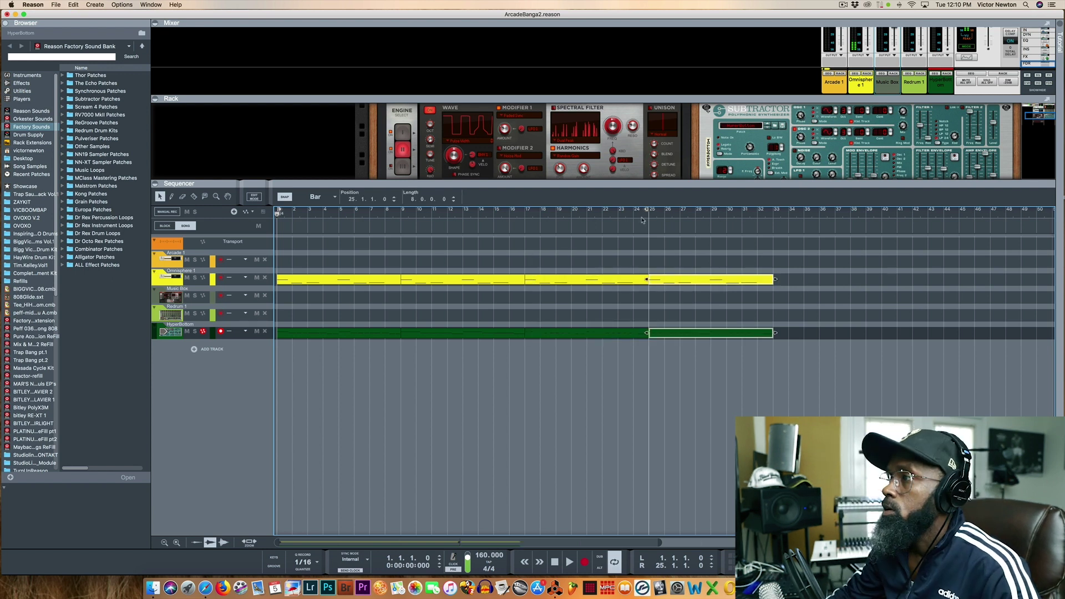
pyautogui.moveTo(646, 212); pyautogui.dragTo(773, 213)
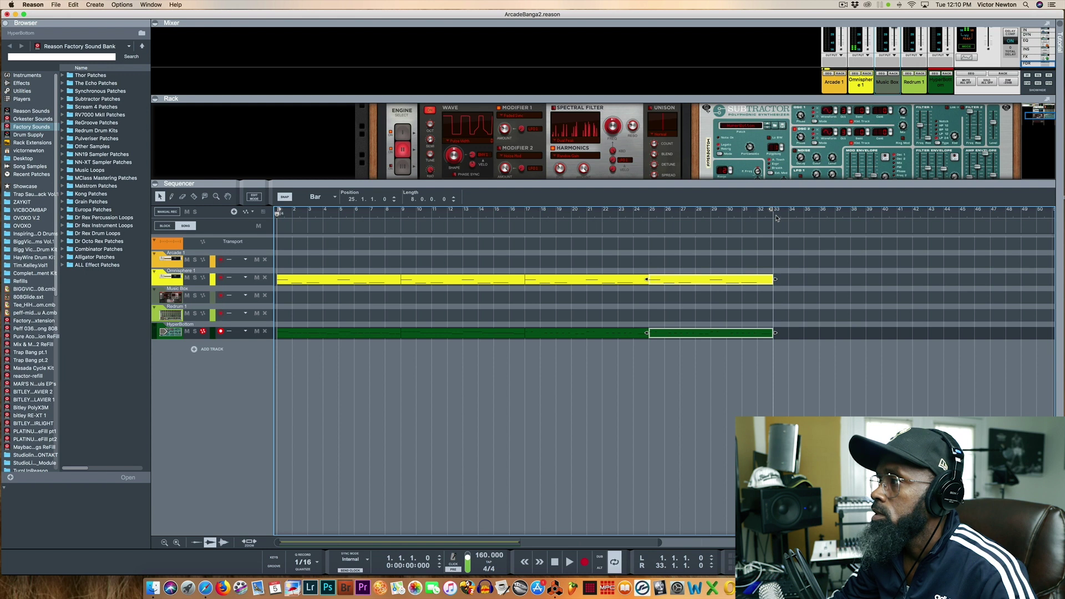
# Delete the duplicated HyperBottom clip between bars 25 and 33, keeping the Omnisphere copy
pyautogui.click(733, 305)
pyautogui.click(721, 335)
pyautogui.press('Delete')
# Set the playhead and left locator to bar 25 and record a new HyperBottom part from there to bar 33
pyautogui.click(649, 216)
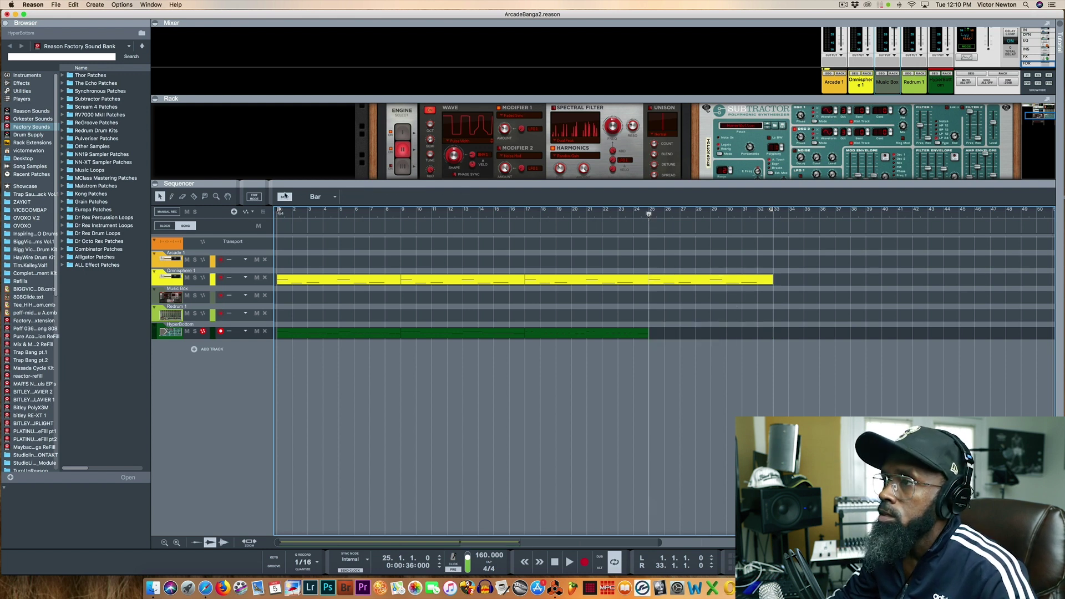
pyautogui.moveTo(280, 211); pyautogui.dragTo(647, 213)
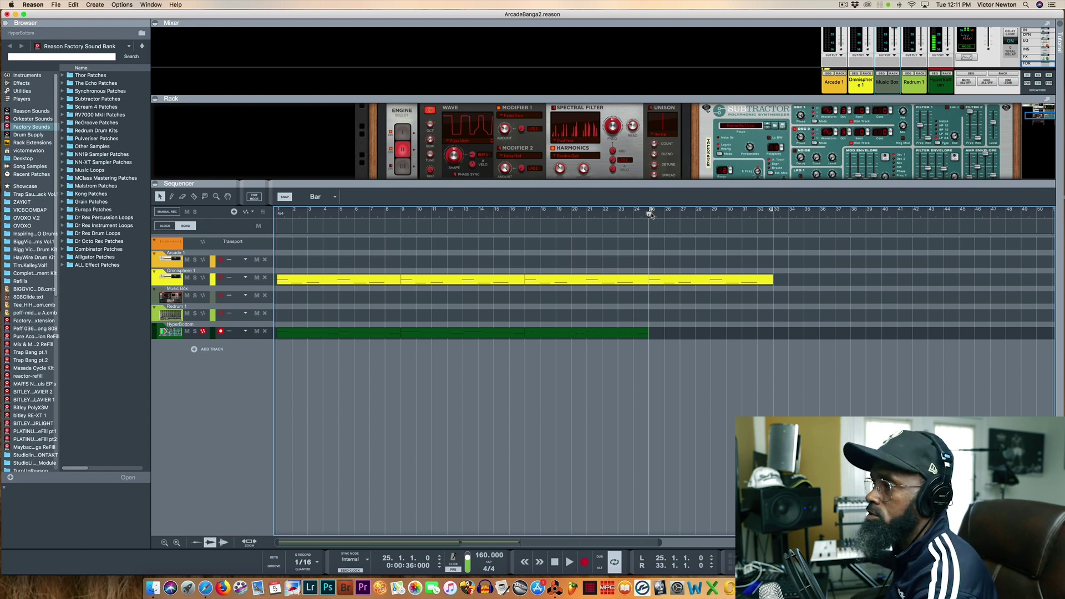
pyautogui.click(585, 564)
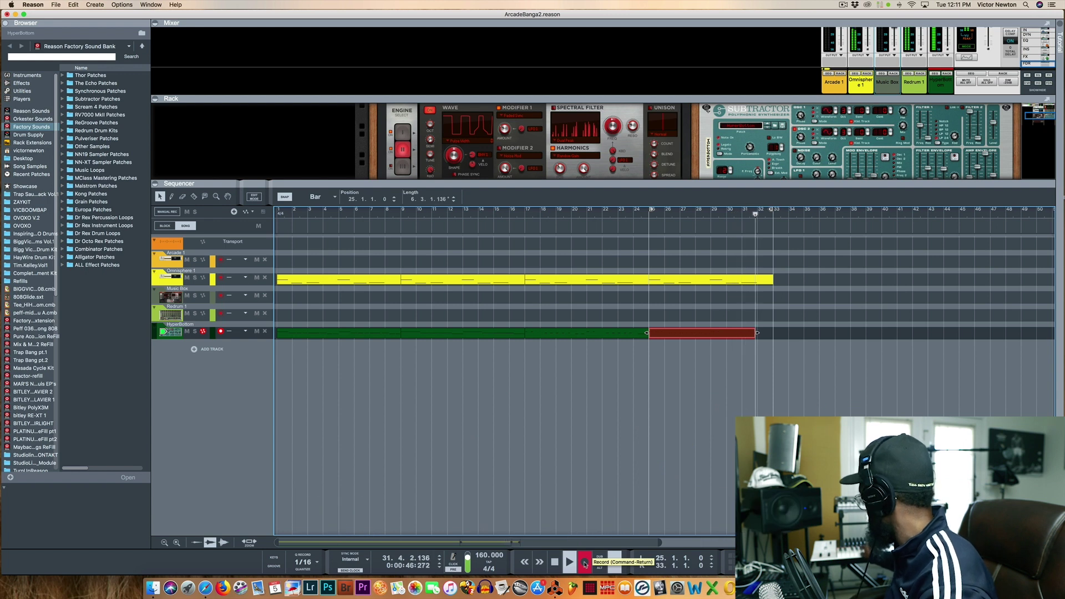
pyautogui.click(585, 564)
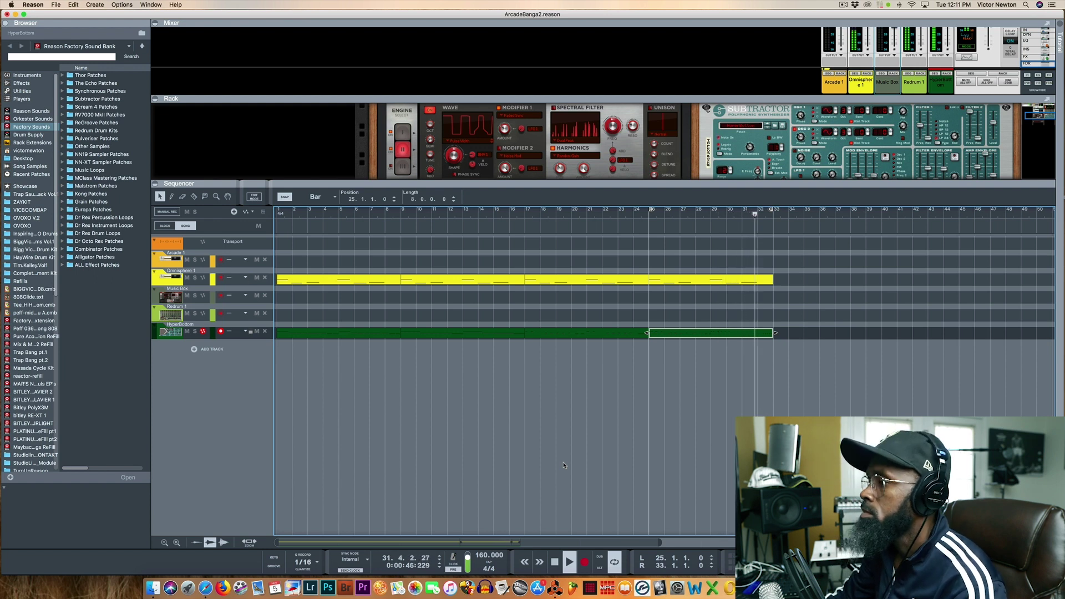
pyautogui.click(555, 563)
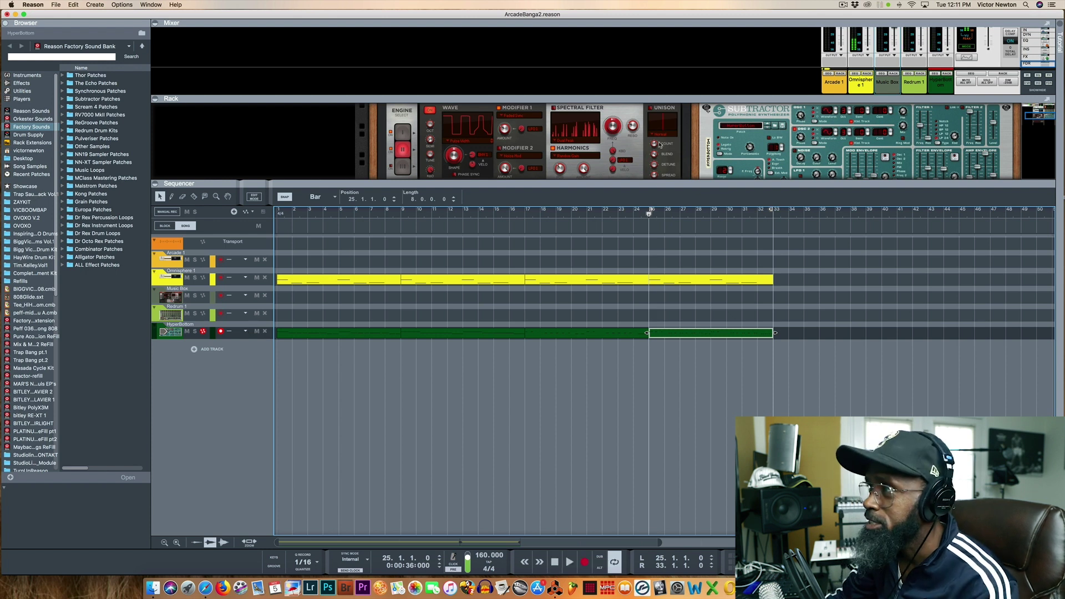
# Move the left locator from bar 25 back to bar 1
pyautogui.moveTo(650, 212); pyautogui.dragTo(283, 243)
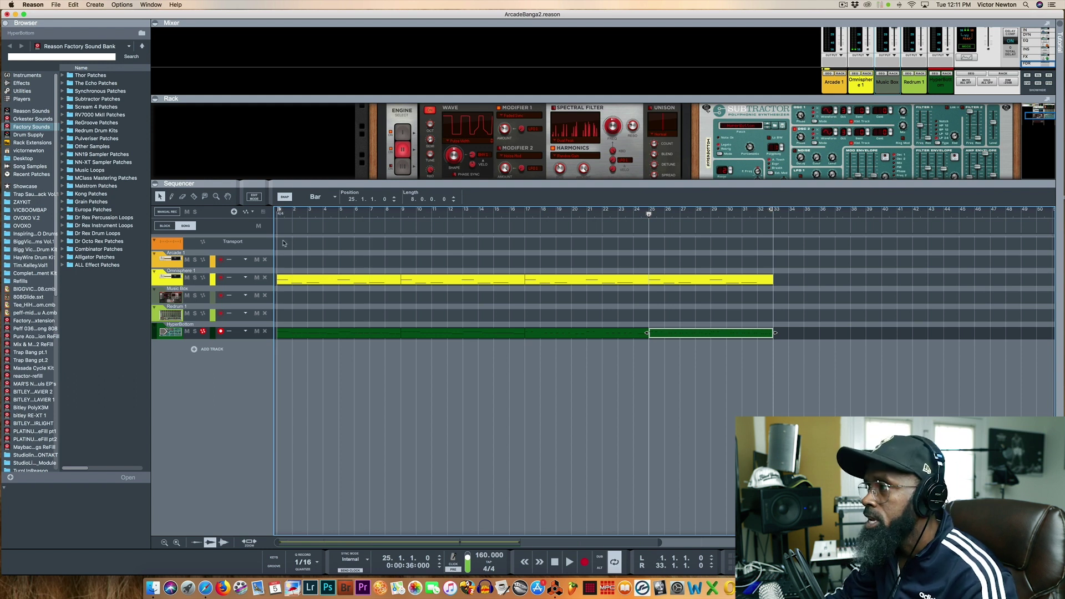